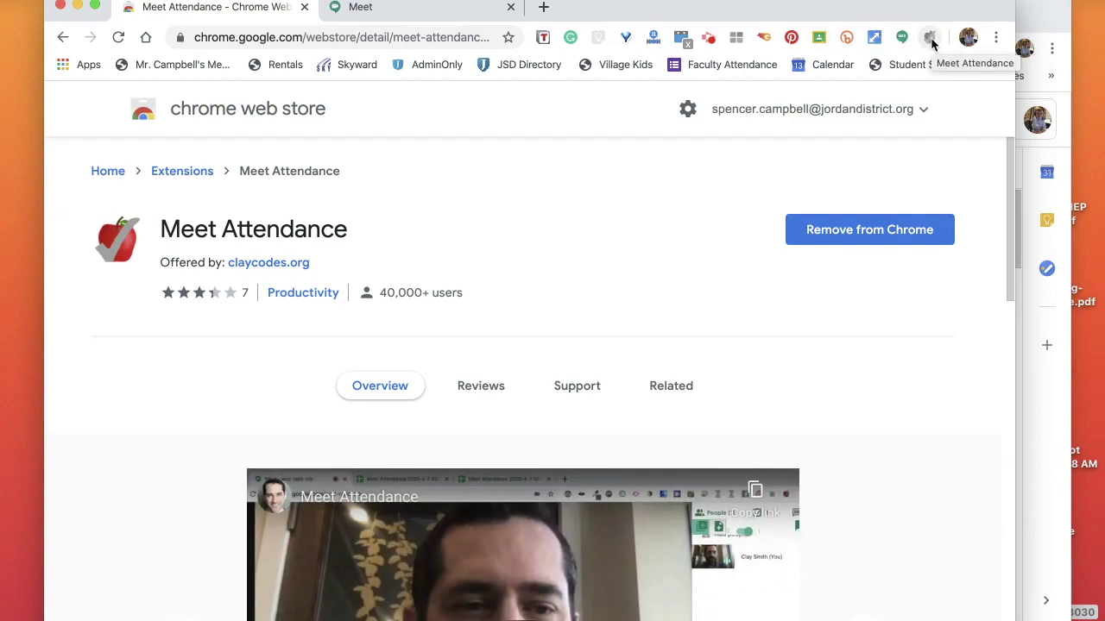
Switch to the Google Meet tab with 'Test Meeting' entered as the meeting nickname
click(427, 11)
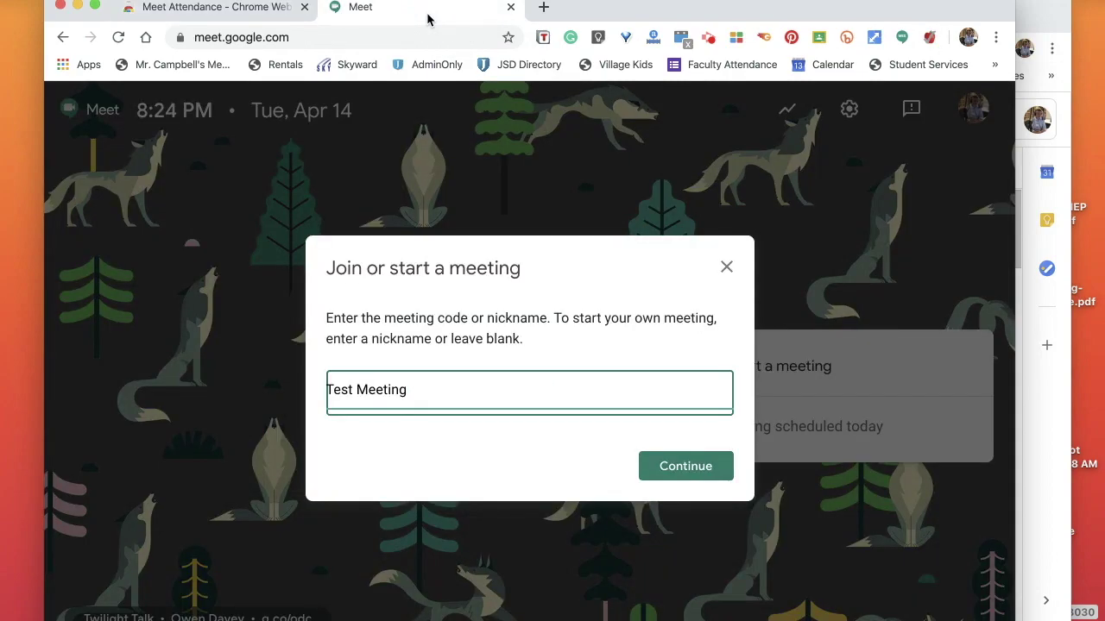
Continue with the 'Test Meeting' nickname and join with camera and microphone off
click(678, 469)
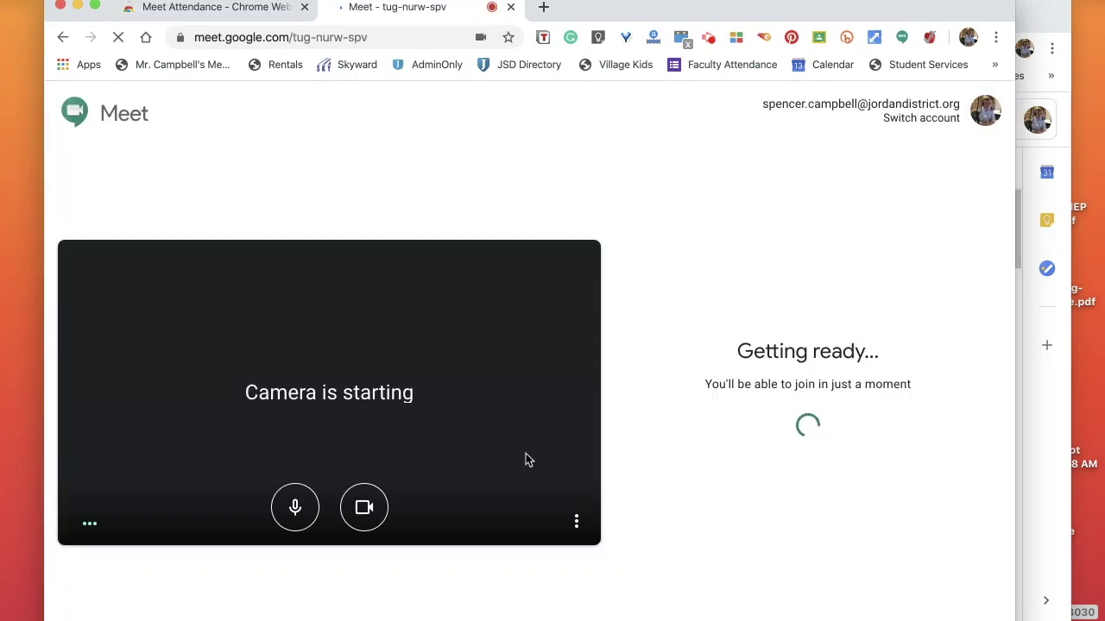
click(364, 507)
click(295, 507)
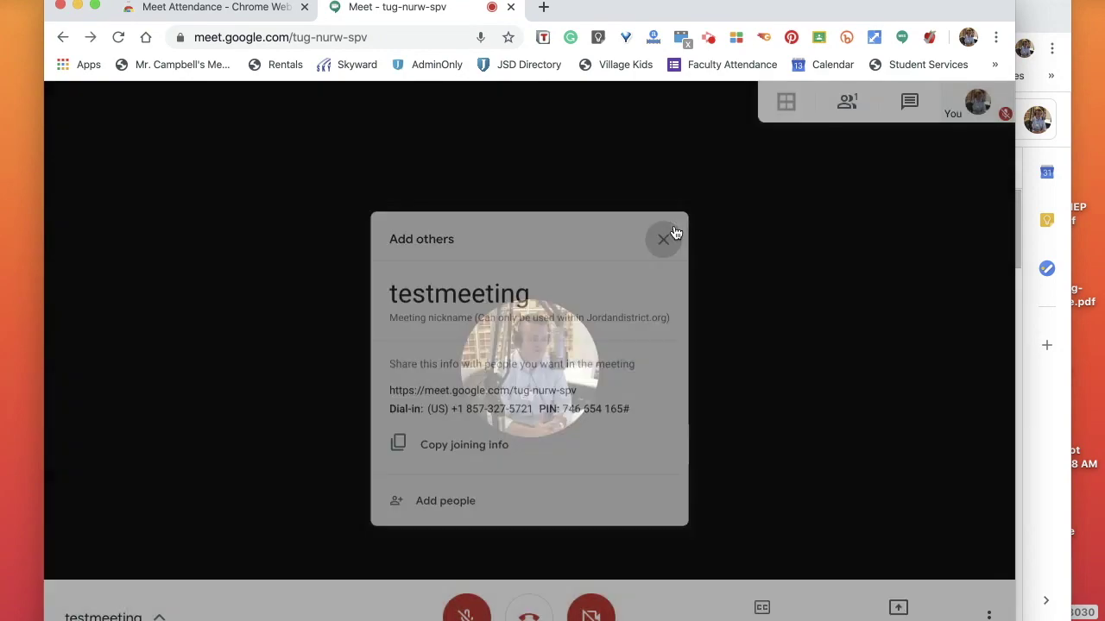
click(930, 39)
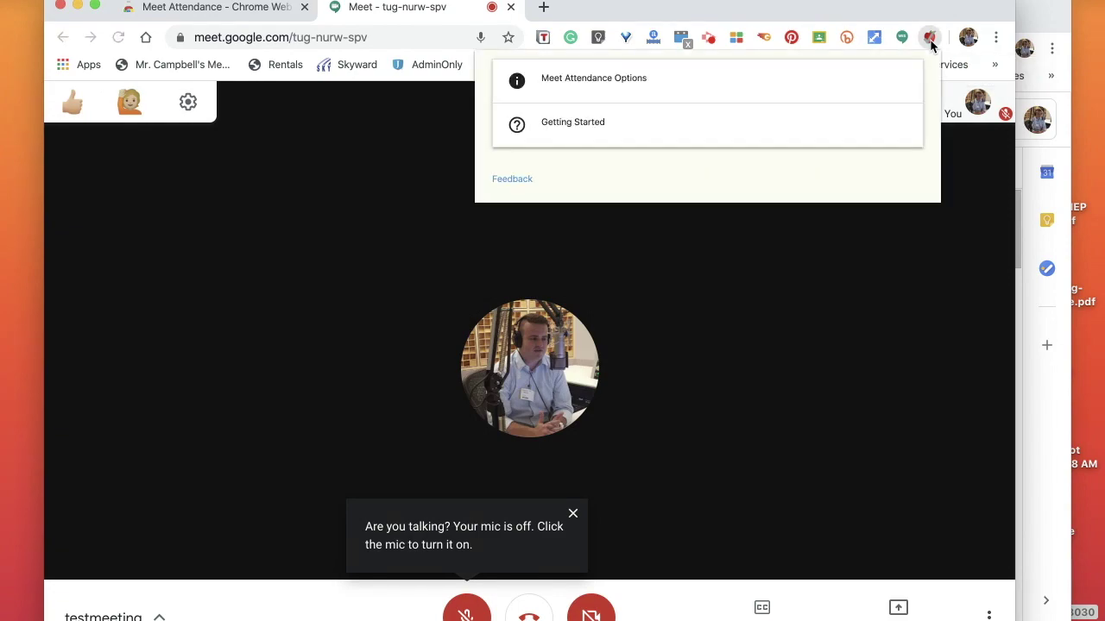
click(595, 90)
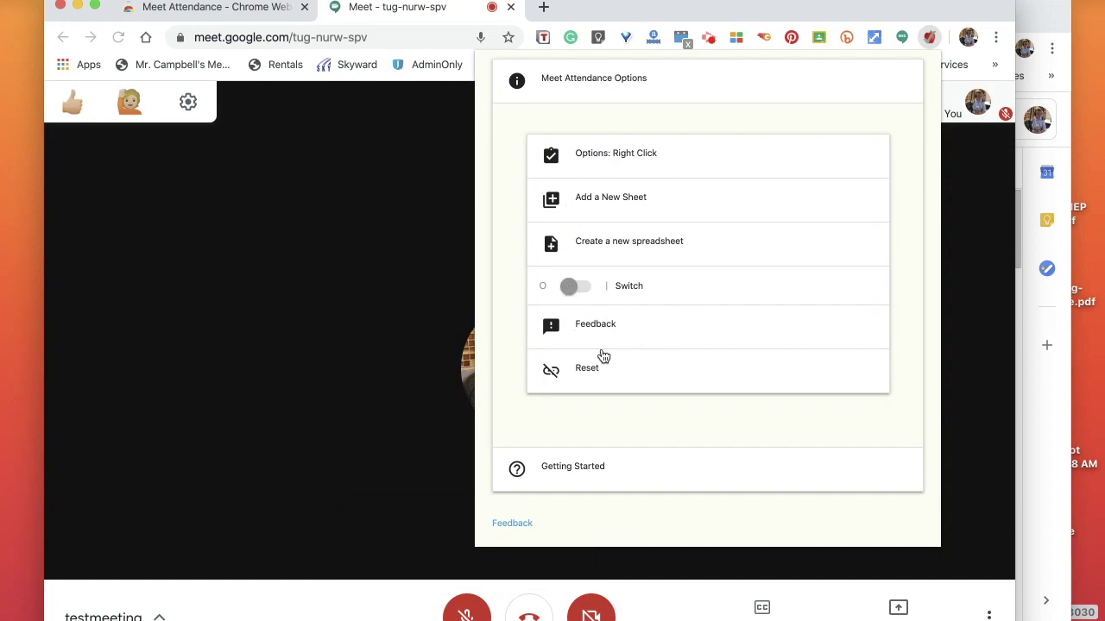
click(611, 87)
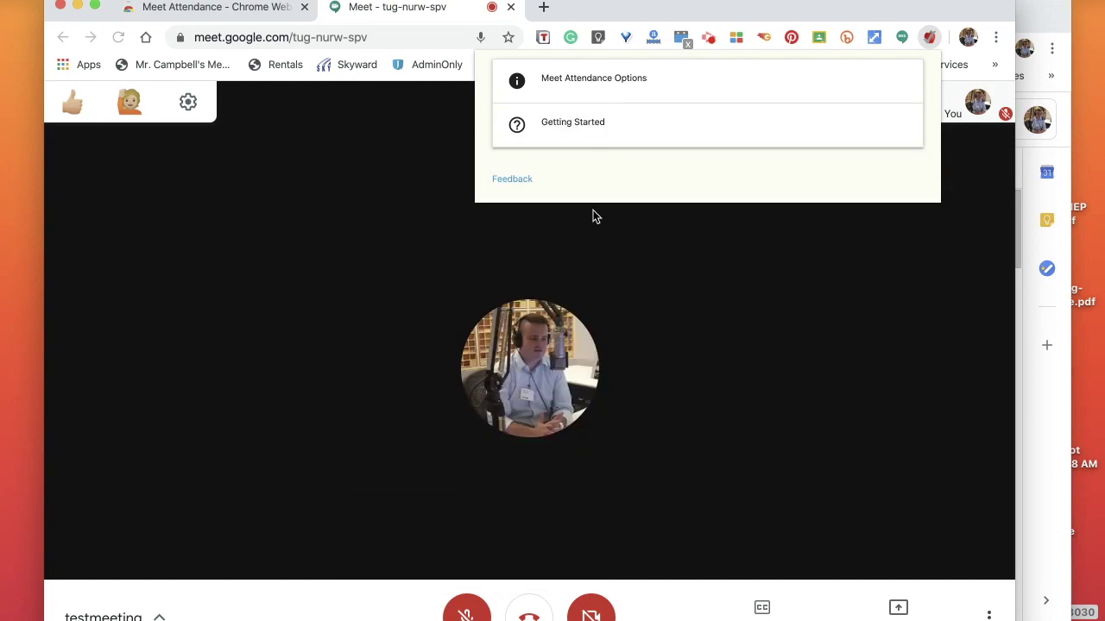
click(587, 121)
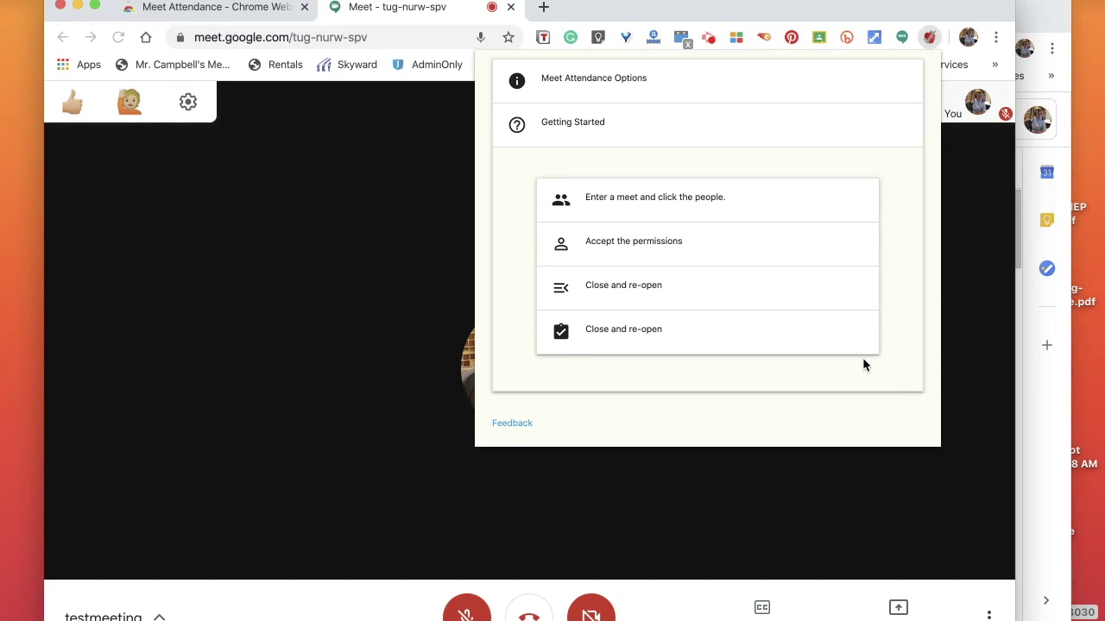
Turn attendance tracking on in the People panel and create spreadsheet 'Meet Attendance 2020-4-14 20:25'
click(970, 318)
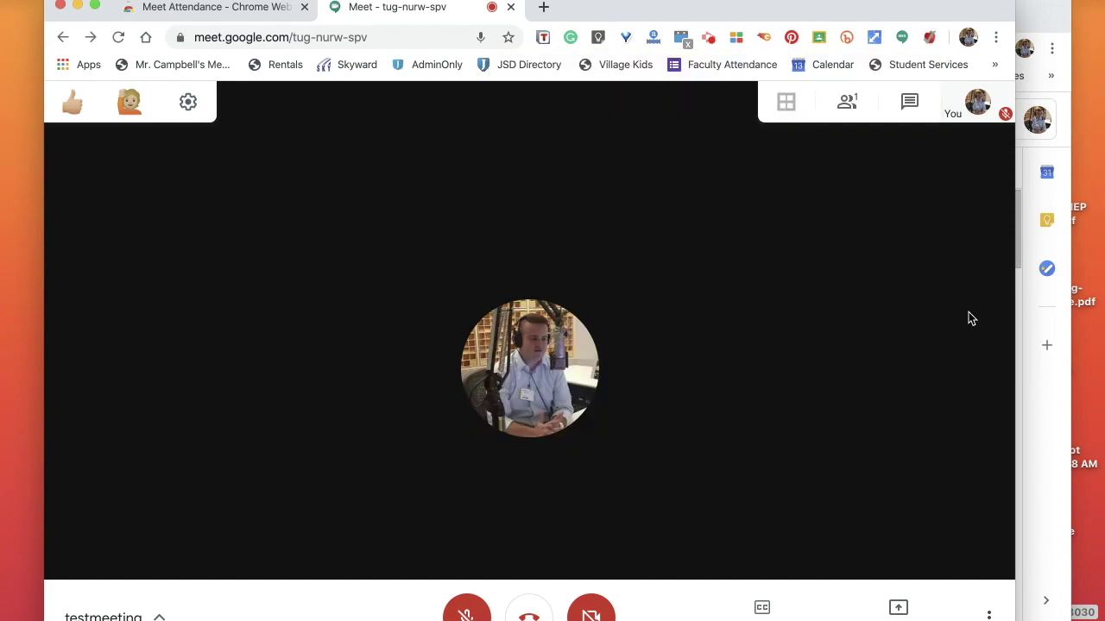
click(847, 105)
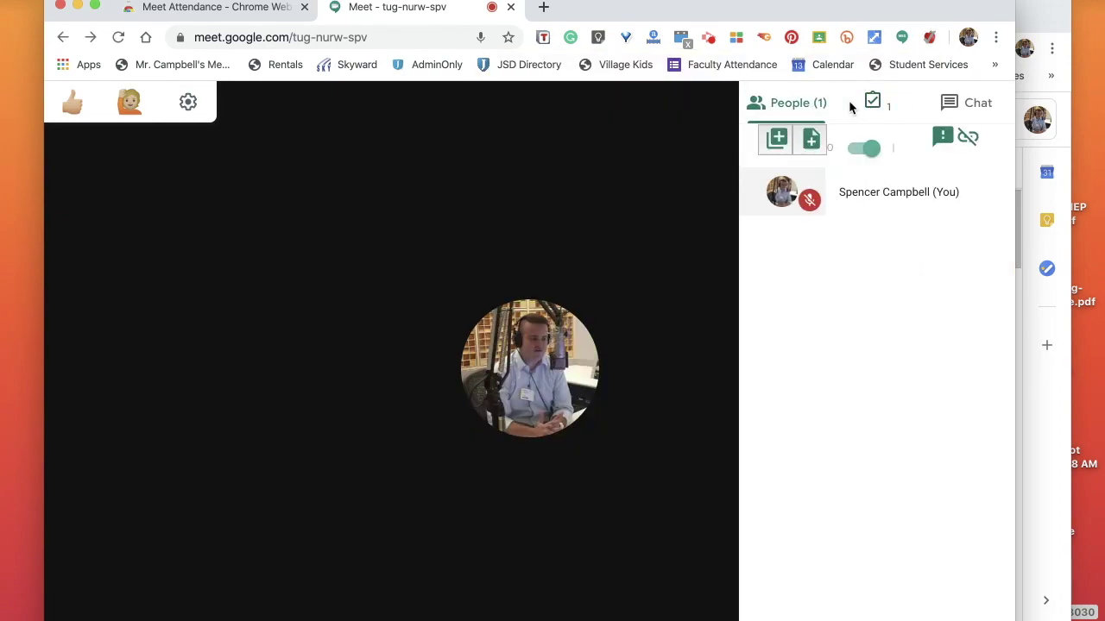
click(856, 152)
click(855, 151)
click(813, 141)
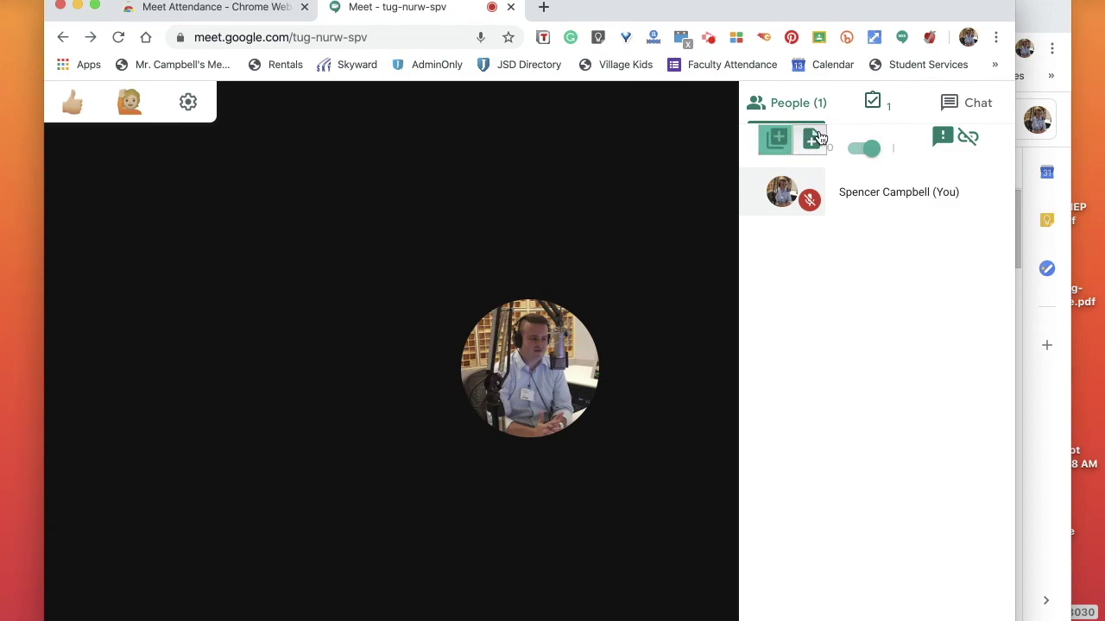
click(816, 139)
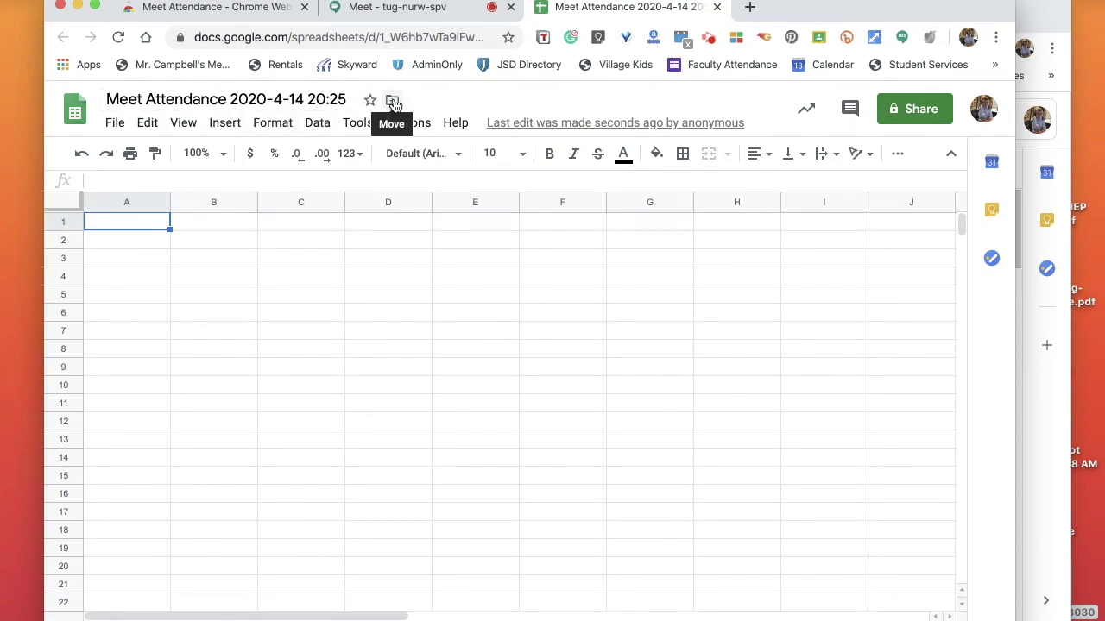
click(425, 8)
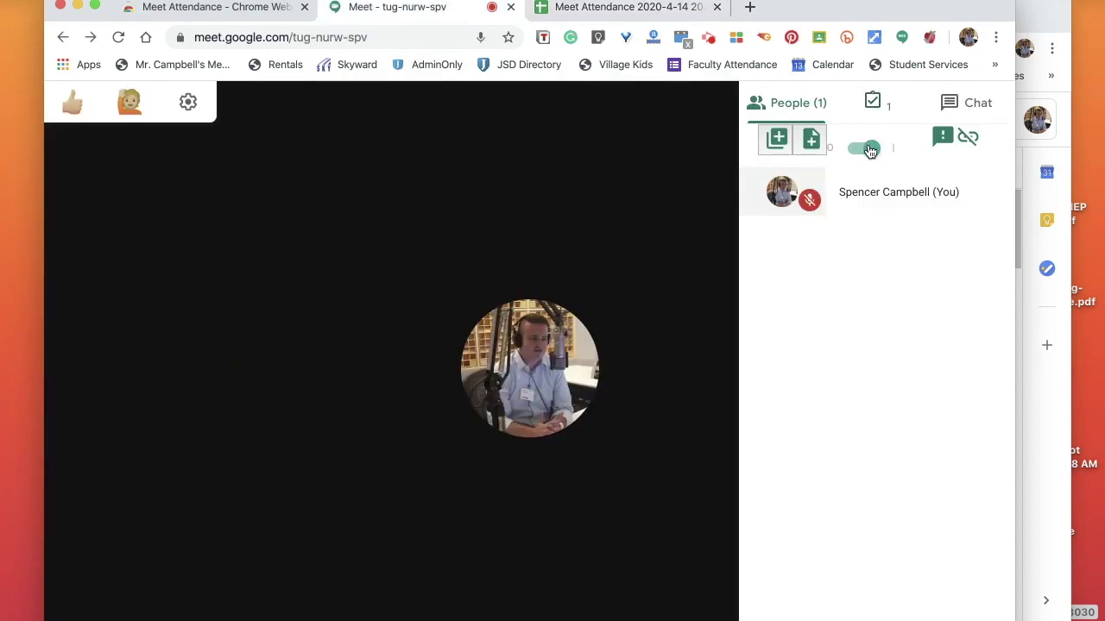
click(868, 149)
click(857, 153)
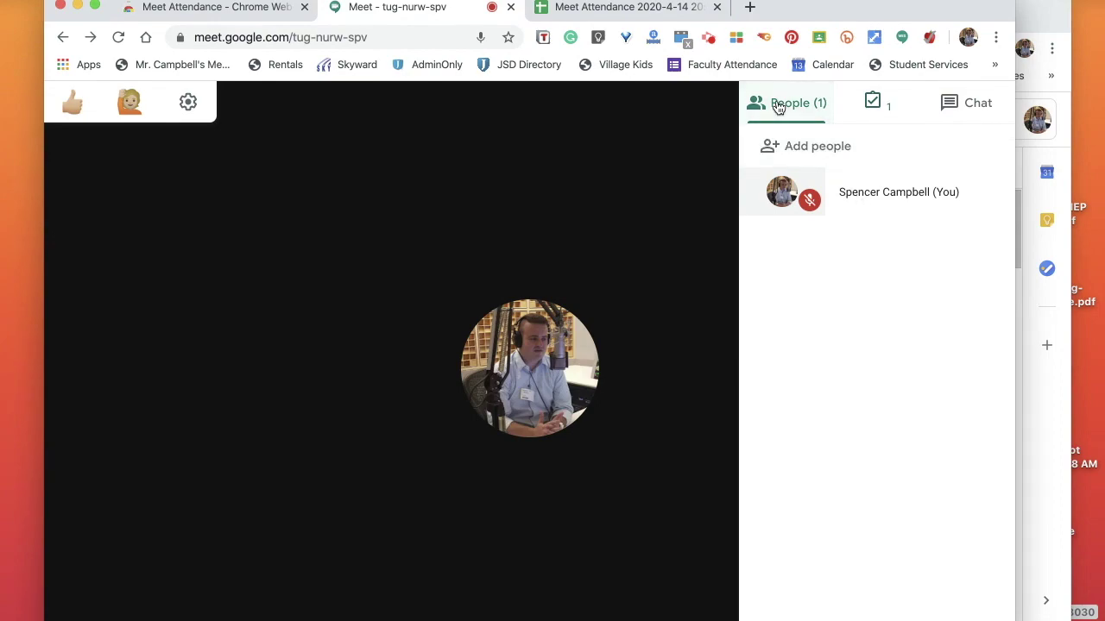
click(625, 8)
click(119, 37)
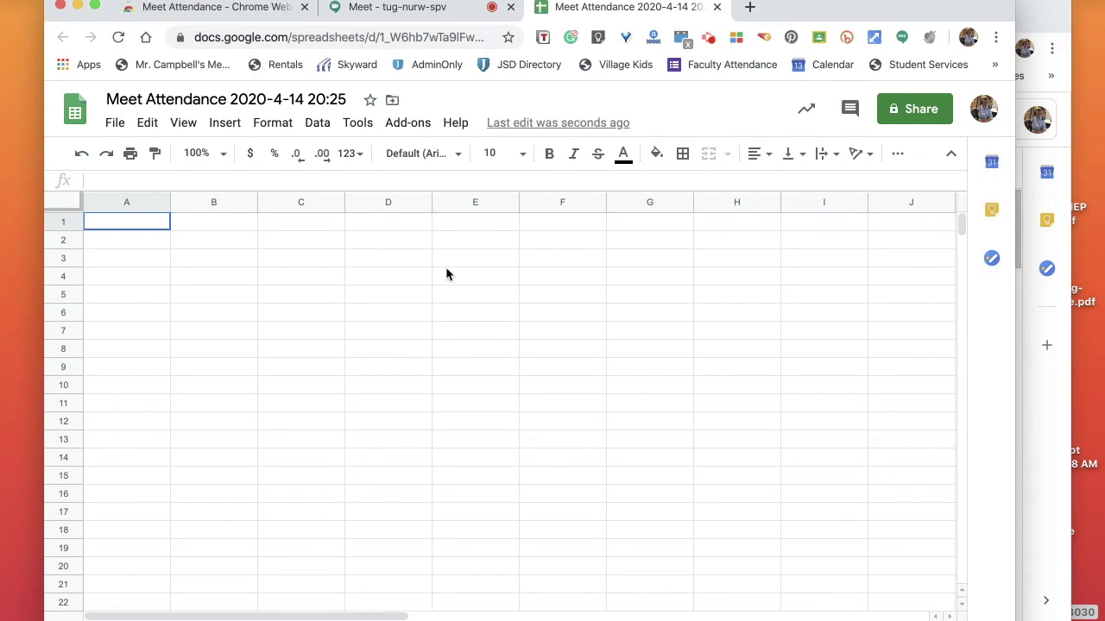
click(119, 37)
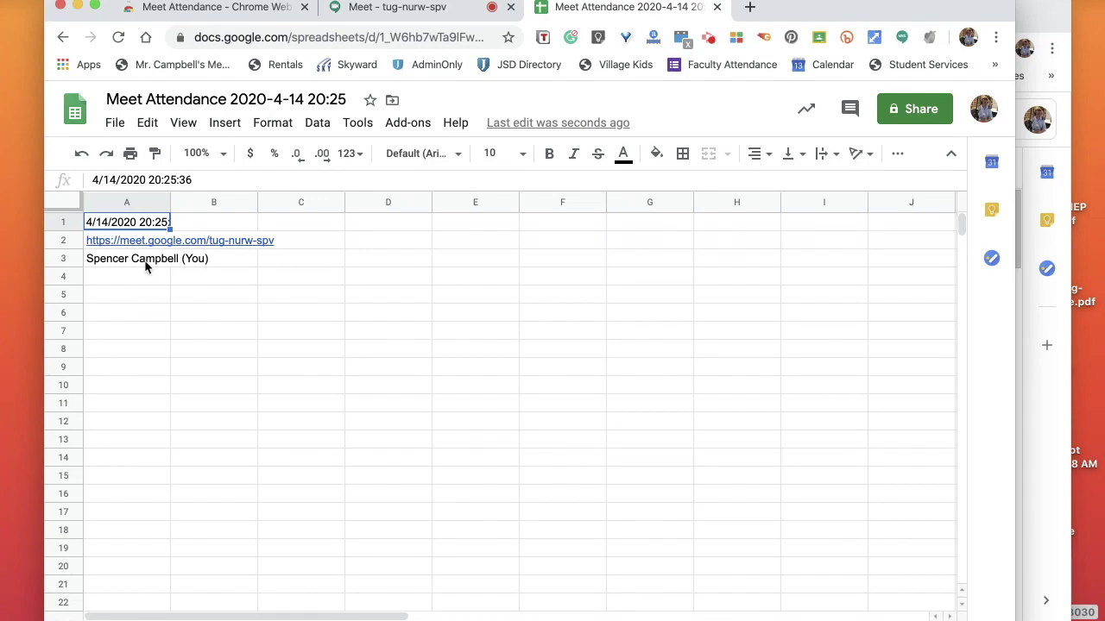
Move the attendance spreadsheet into the Meet Attendance folder from within Sheets
click(393, 101)
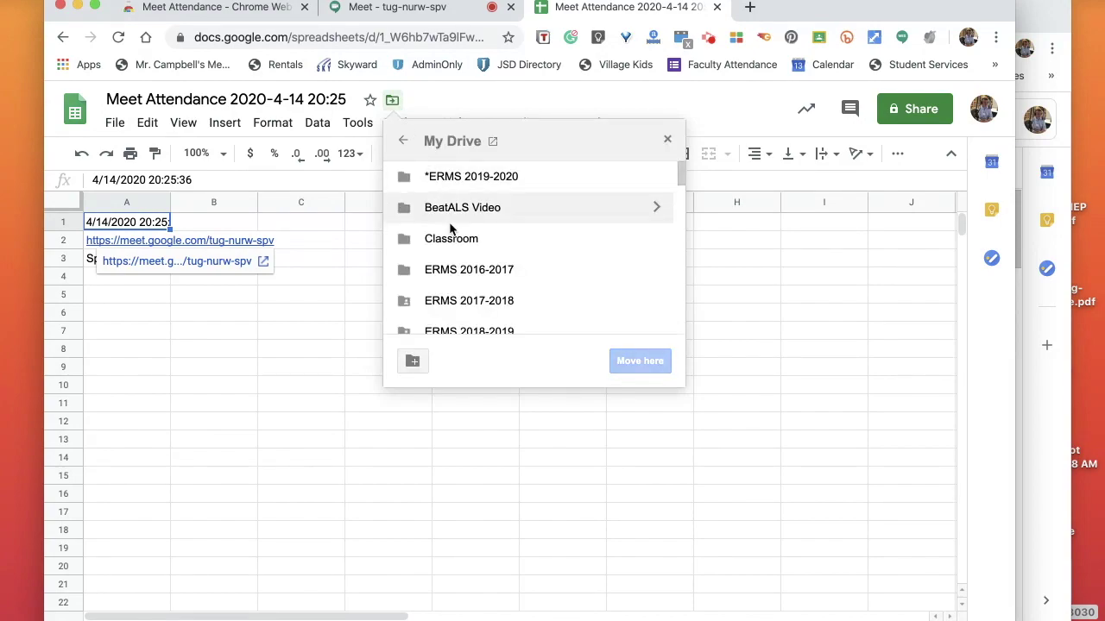
scroll(451, 225, down, 5)
scroll(450, 225, down, 2)
click(460, 227)
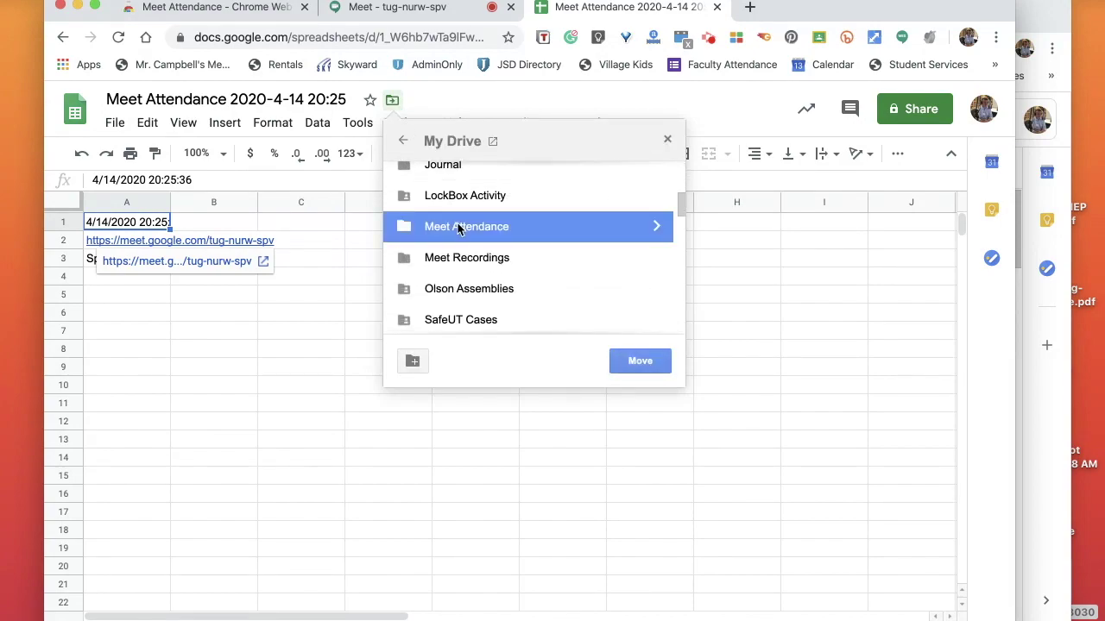
click(633, 363)
click(345, 298)
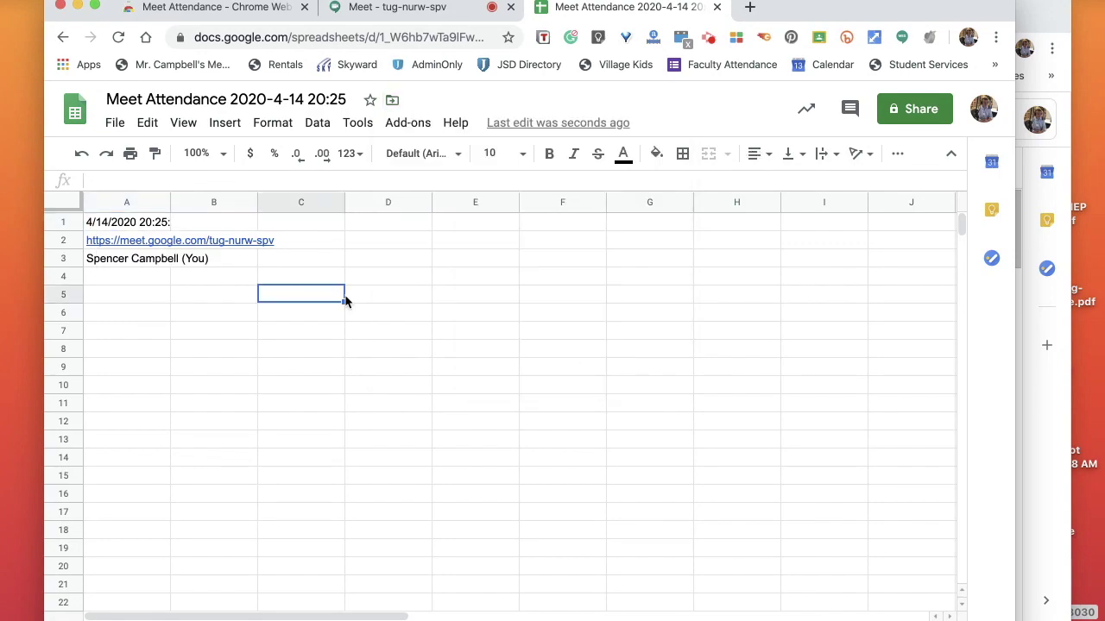
click(1027, 19)
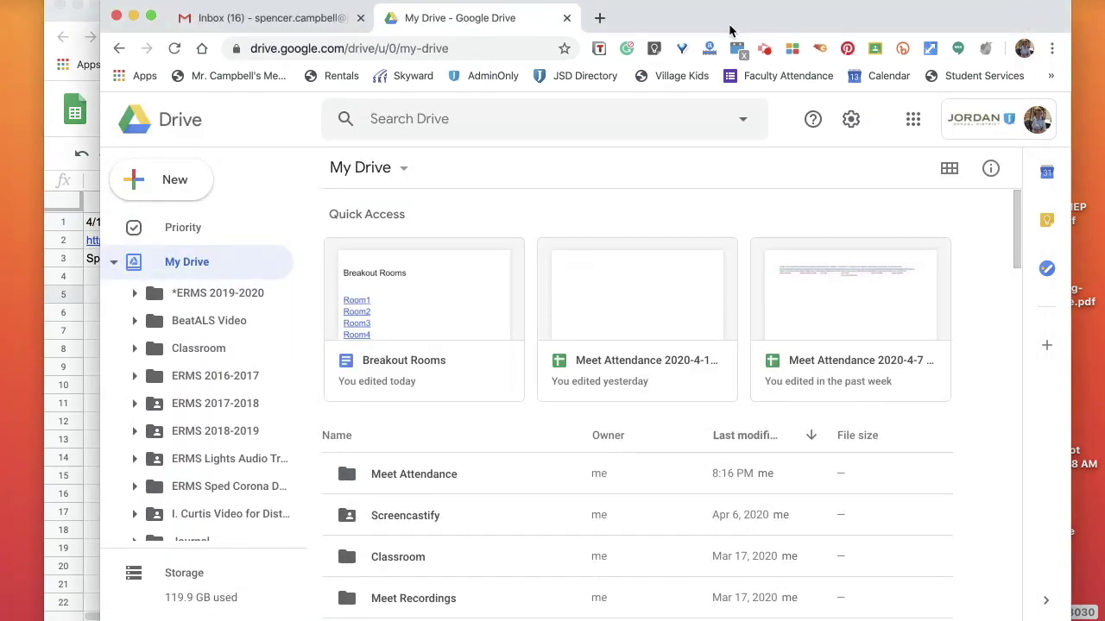
In Drive, use Move to on 'Meet Attendance 2020-4-14 20:25' to file it in Meet Attendance
click(173, 49)
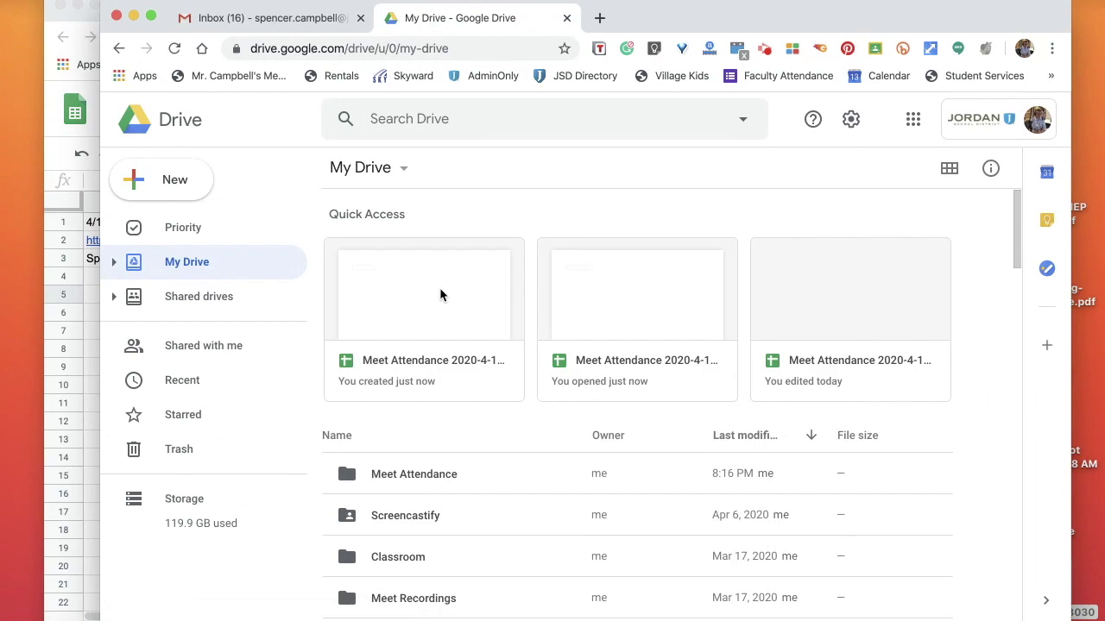
click(613, 313)
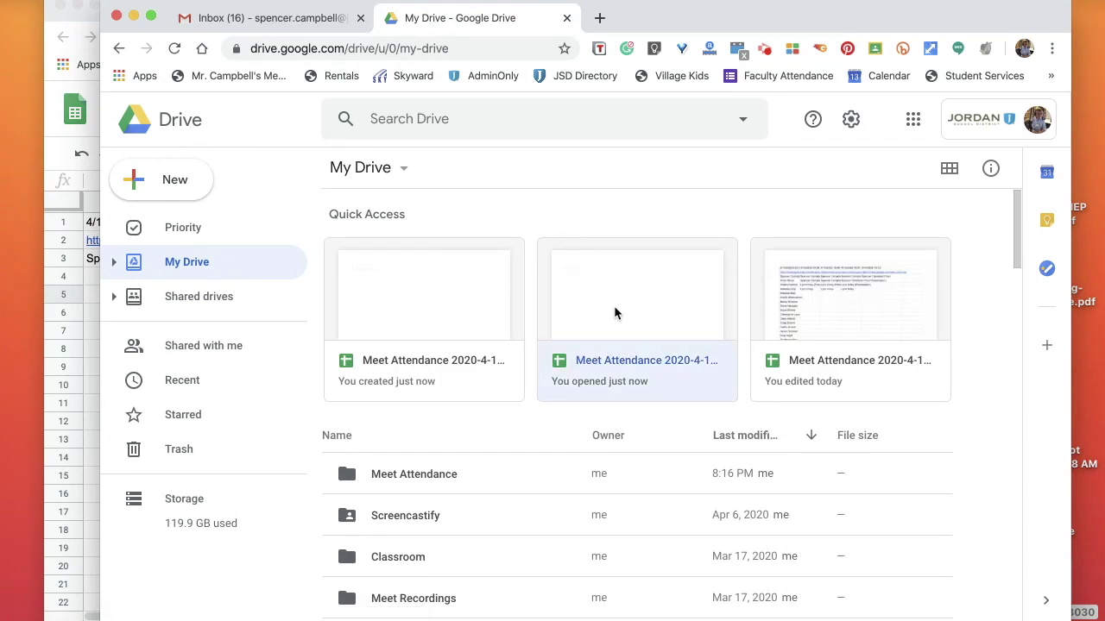
right_click(614, 307)
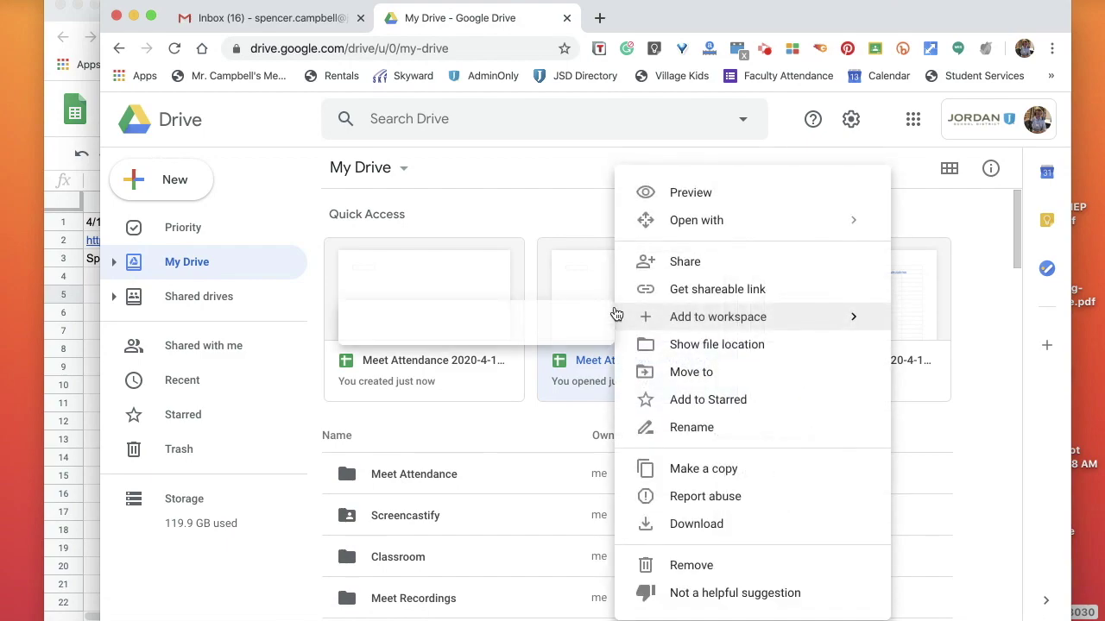
click(731, 380)
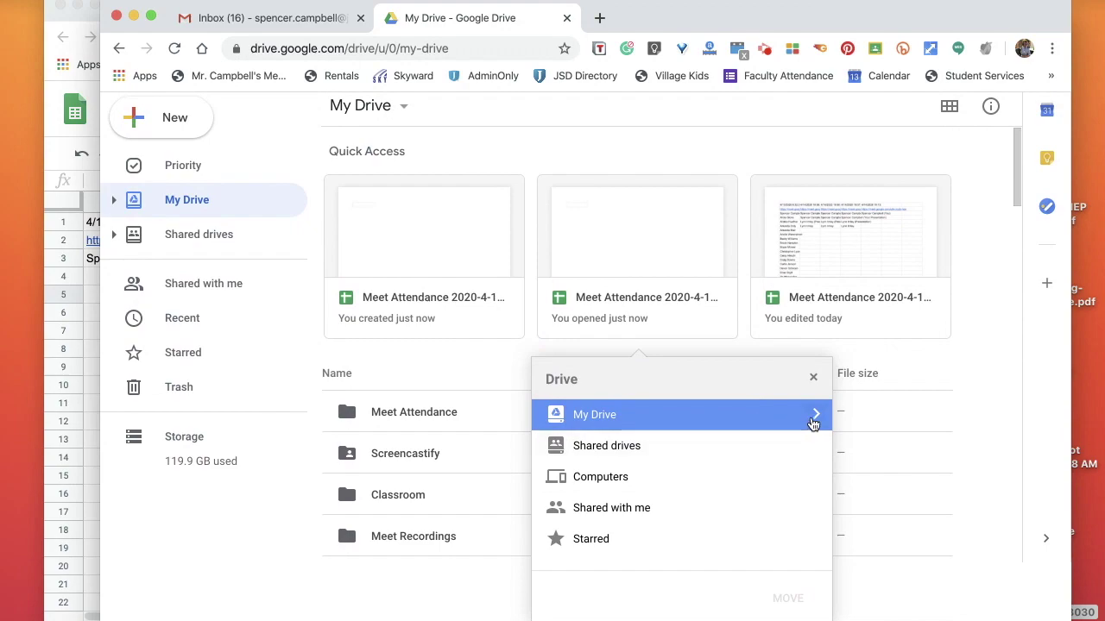
click(812, 418)
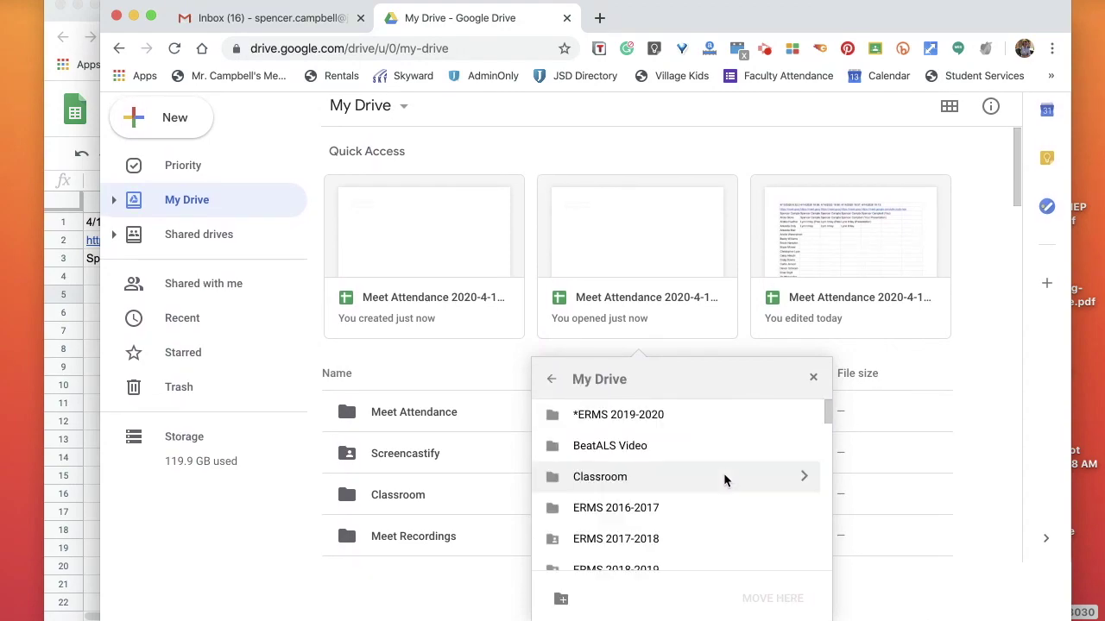
scroll(724, 474, down, 5)
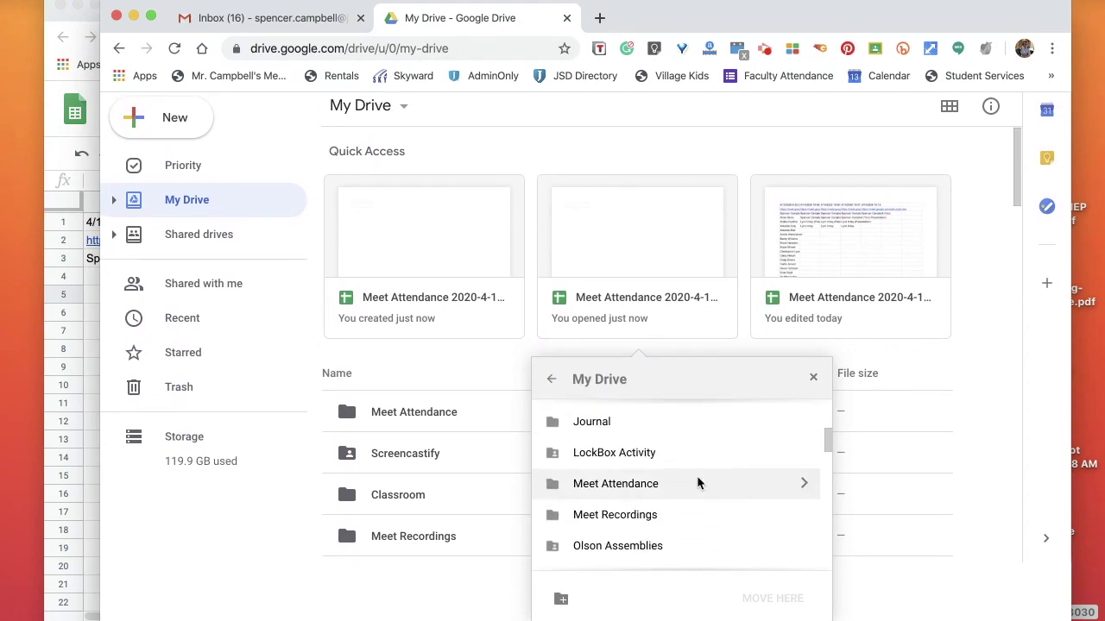
click(680, 481)
click(781, 598)
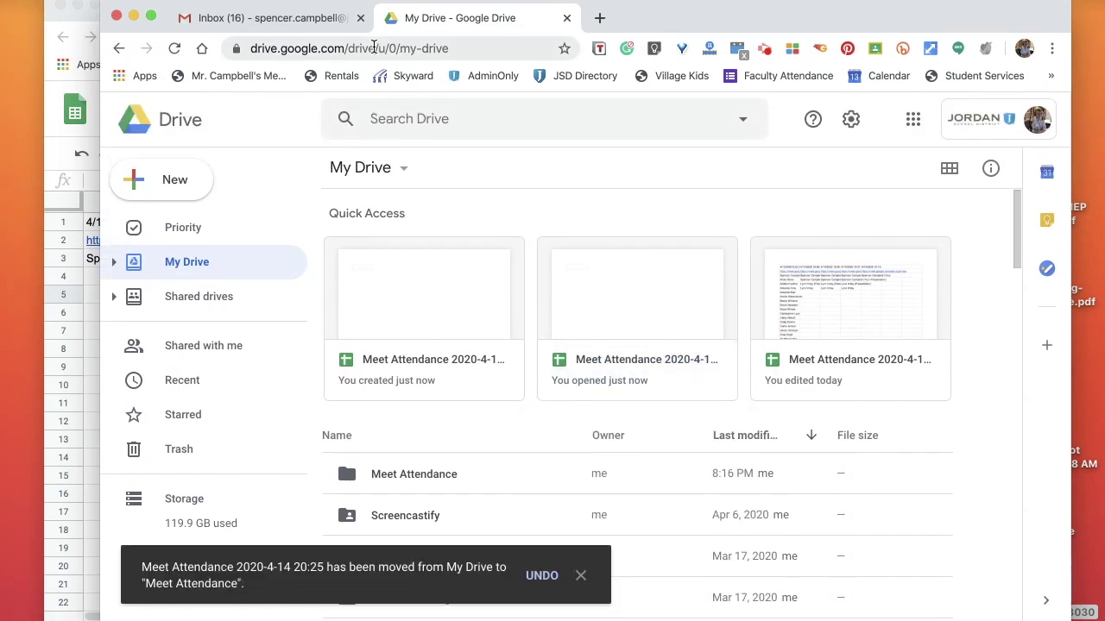
click(77, 302)
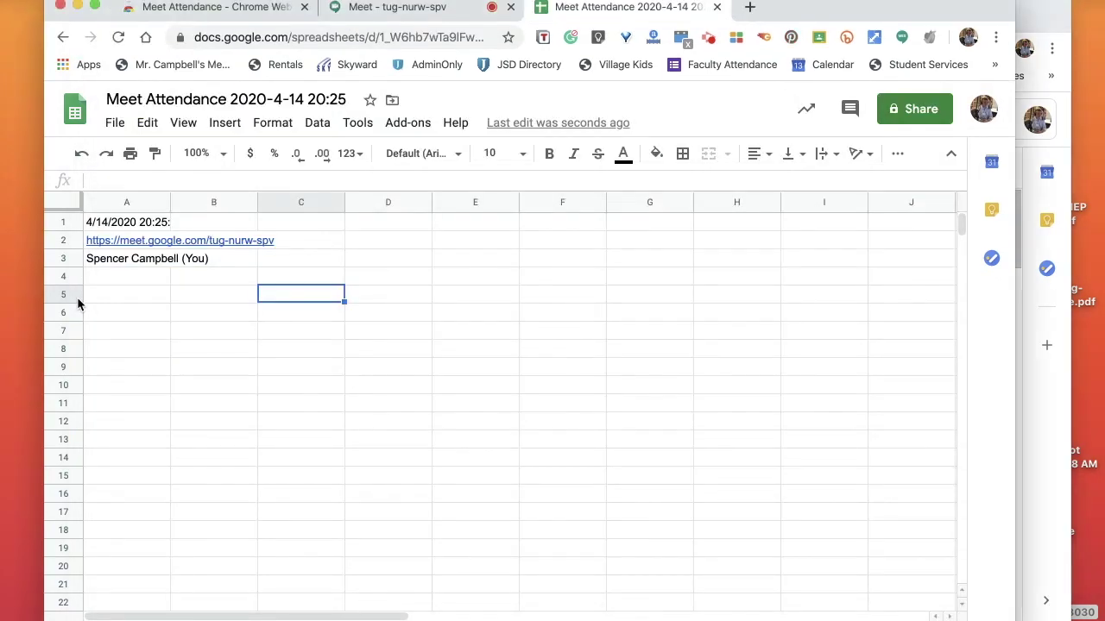
Show the spreadsheet's folder location list and scroll down to the Meet Attendance folder
click(393, 102)
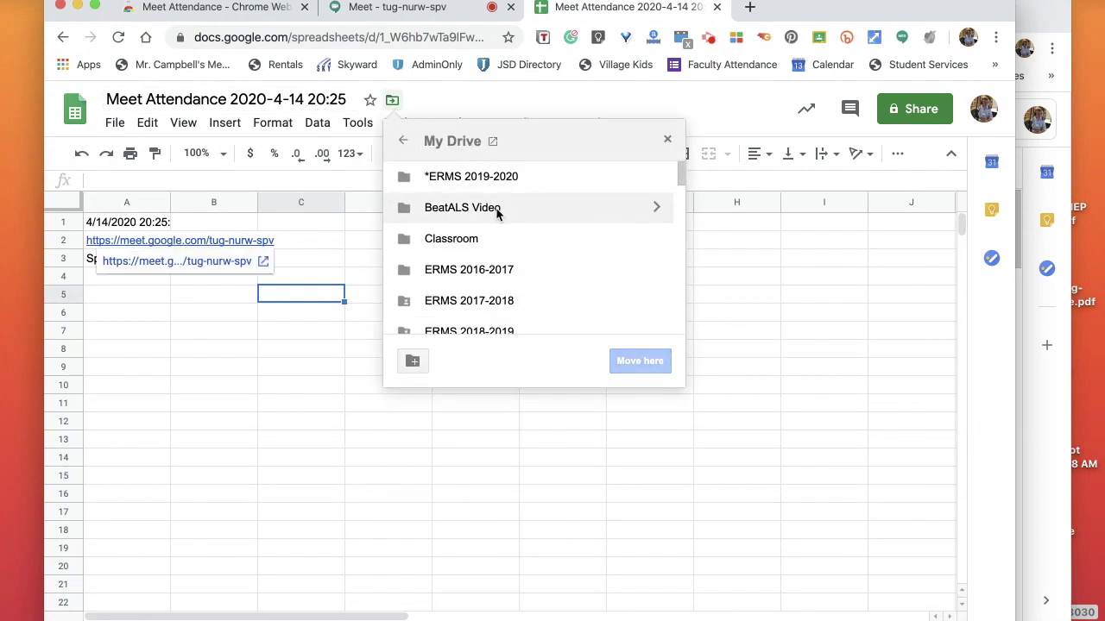
scroll(513, 296, down, 5)
scroll(514, 289, down, 3)
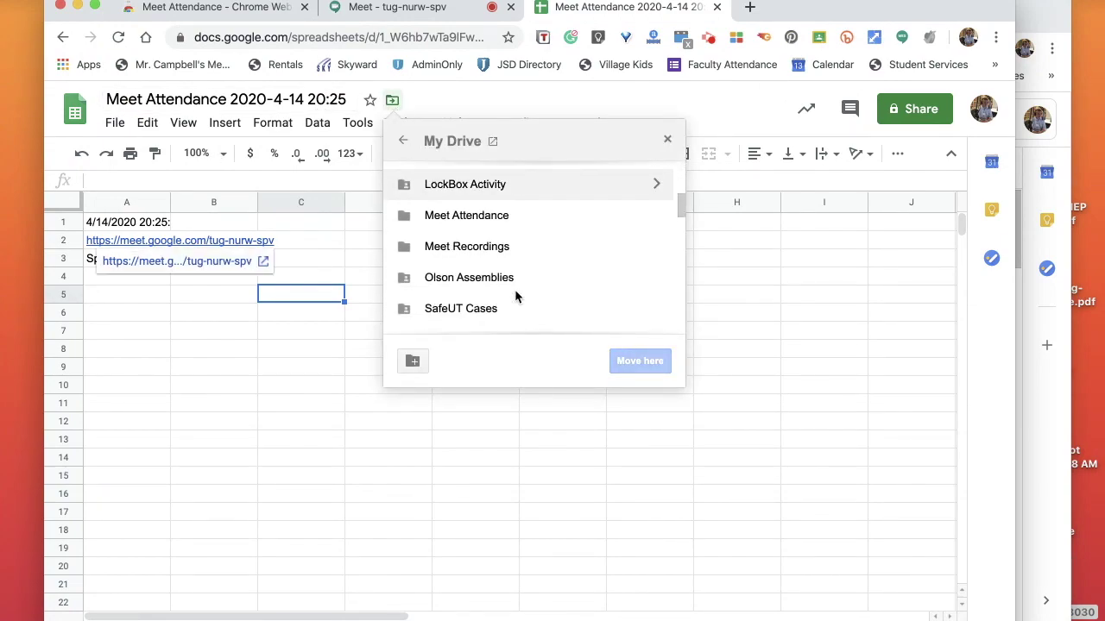